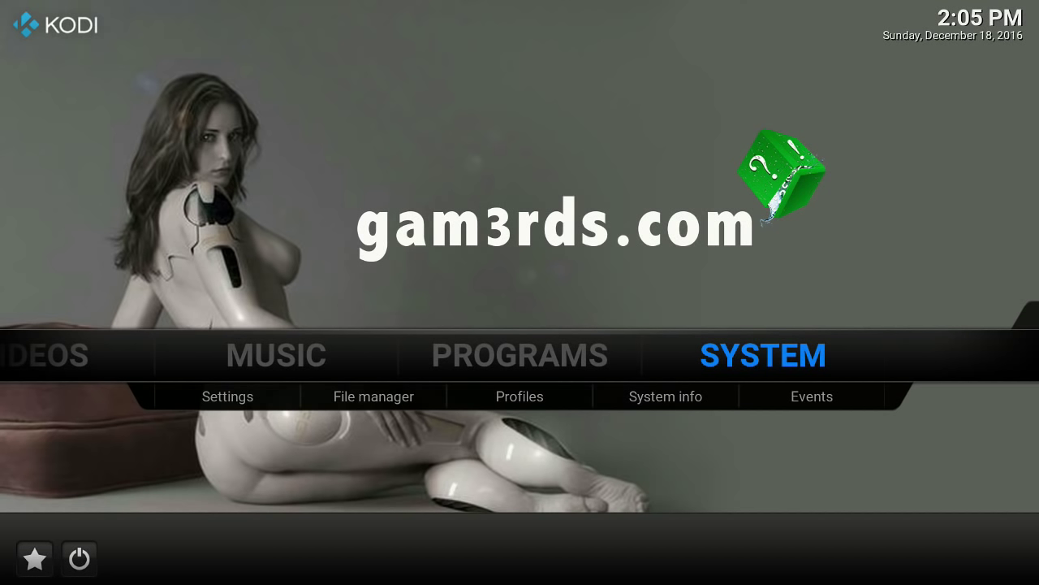
Move the home-menu focus down into the System section's submenu.
key(Down)
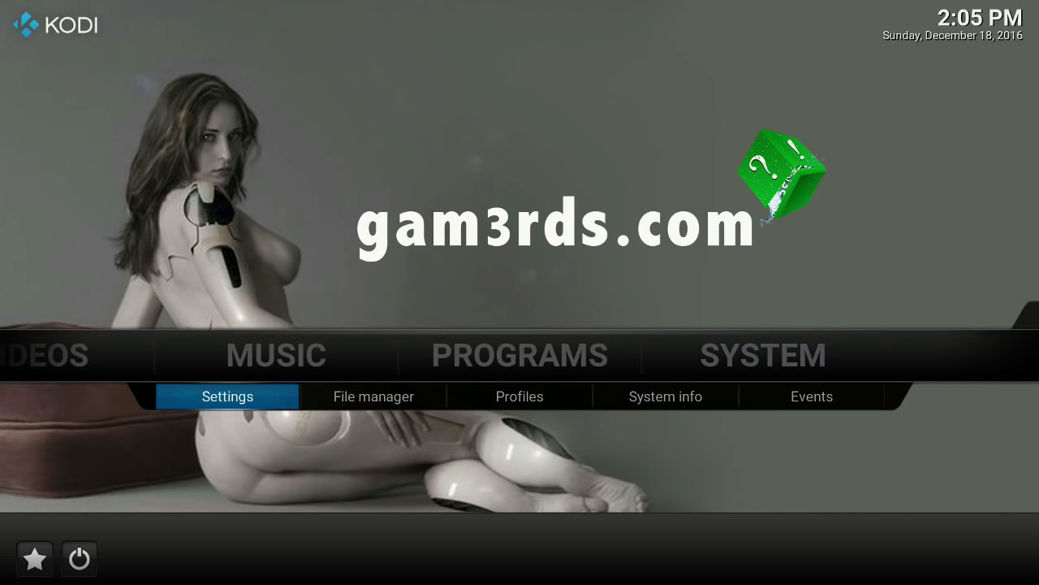
key(Right)
key(Return)
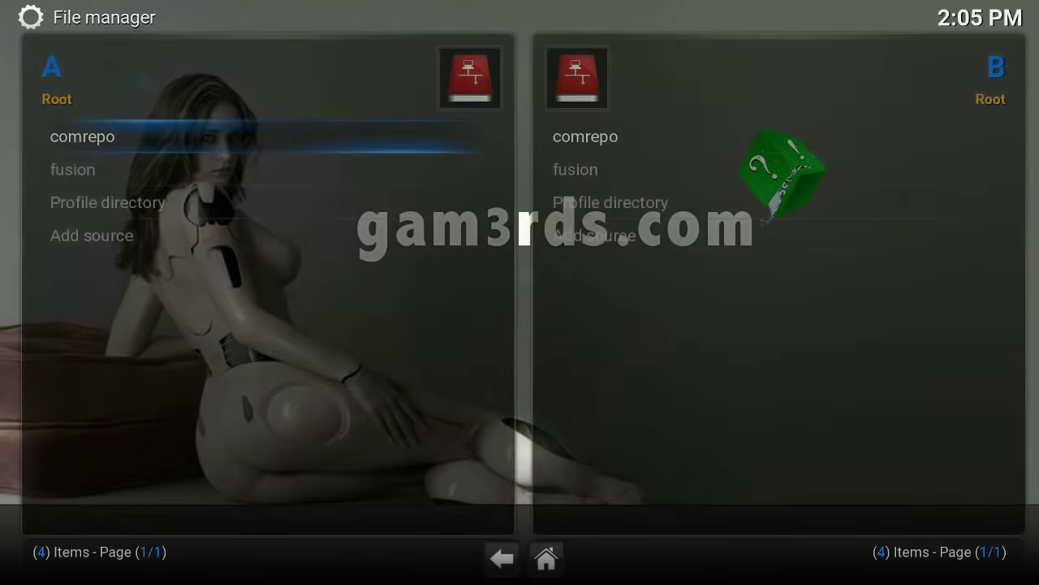
key(Down)
key(Down)
key(Down)
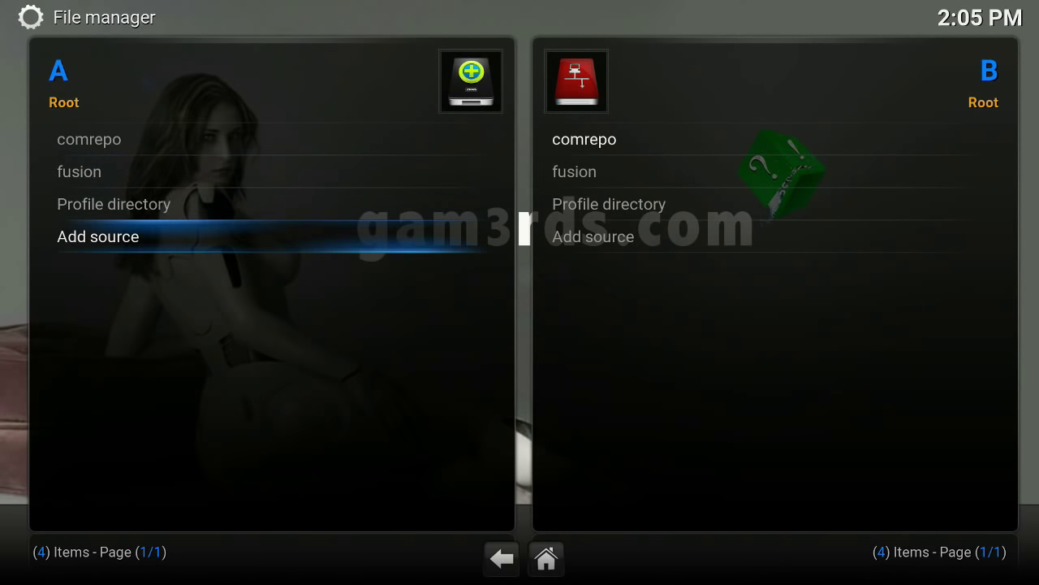
key(Up)
key(Up)
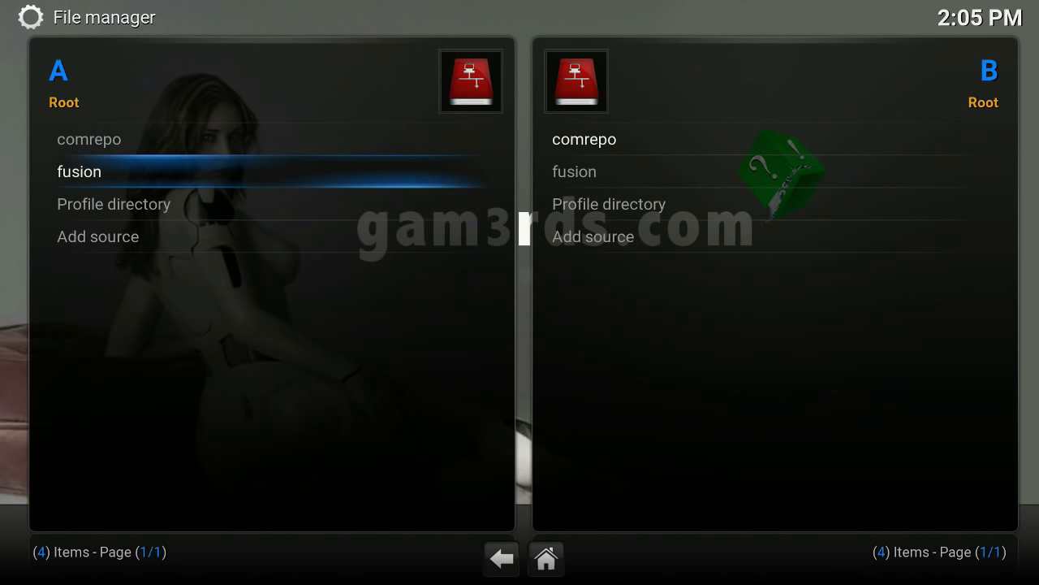
key(c)
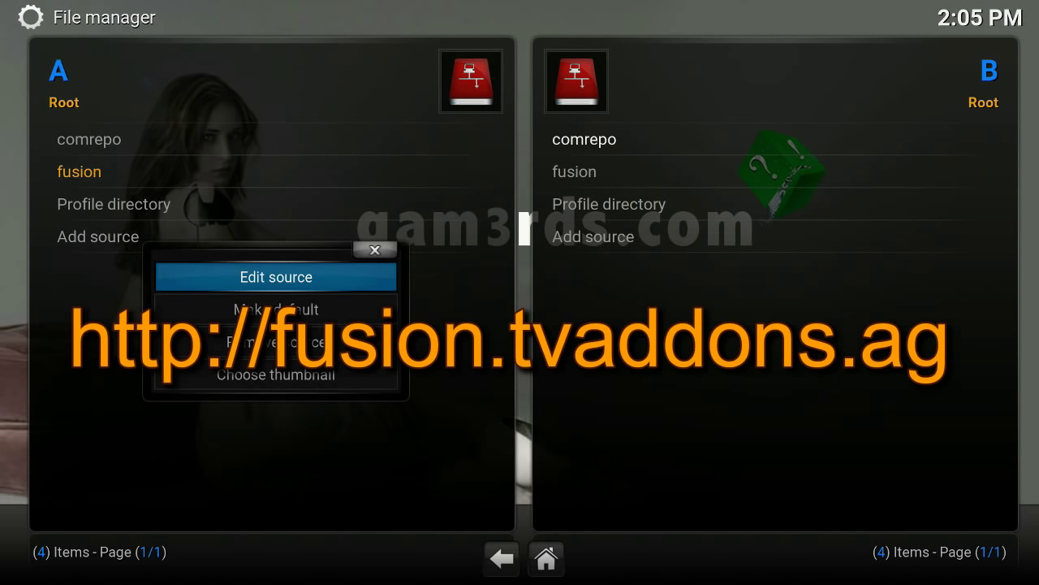
key(Return)
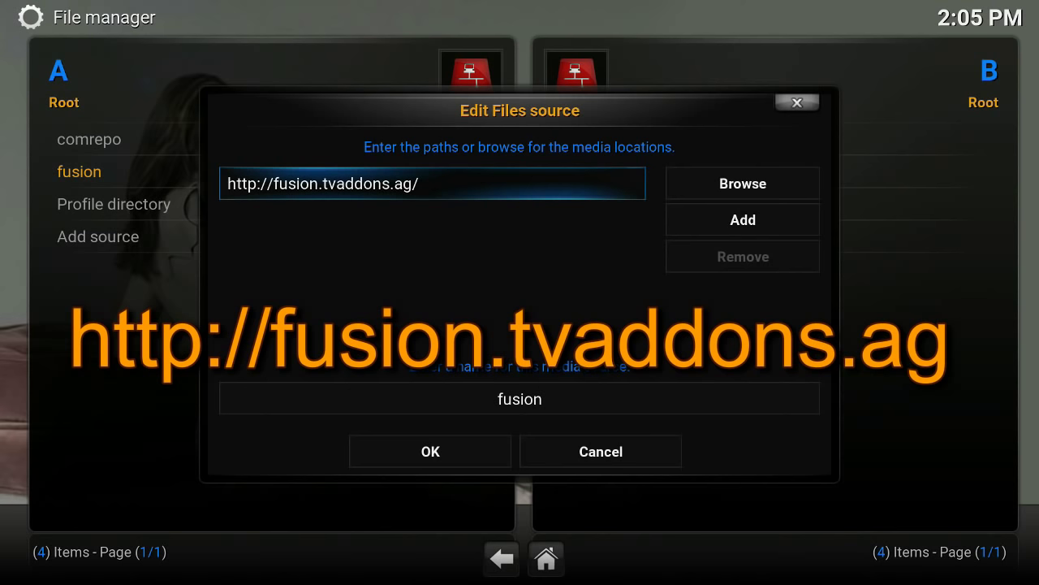
key(Return)
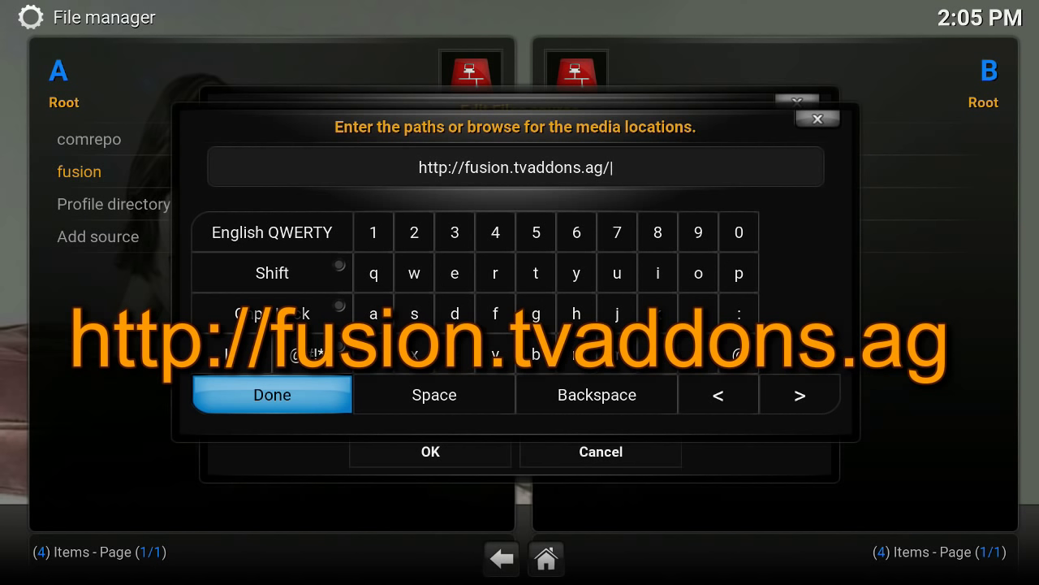
key(Return)
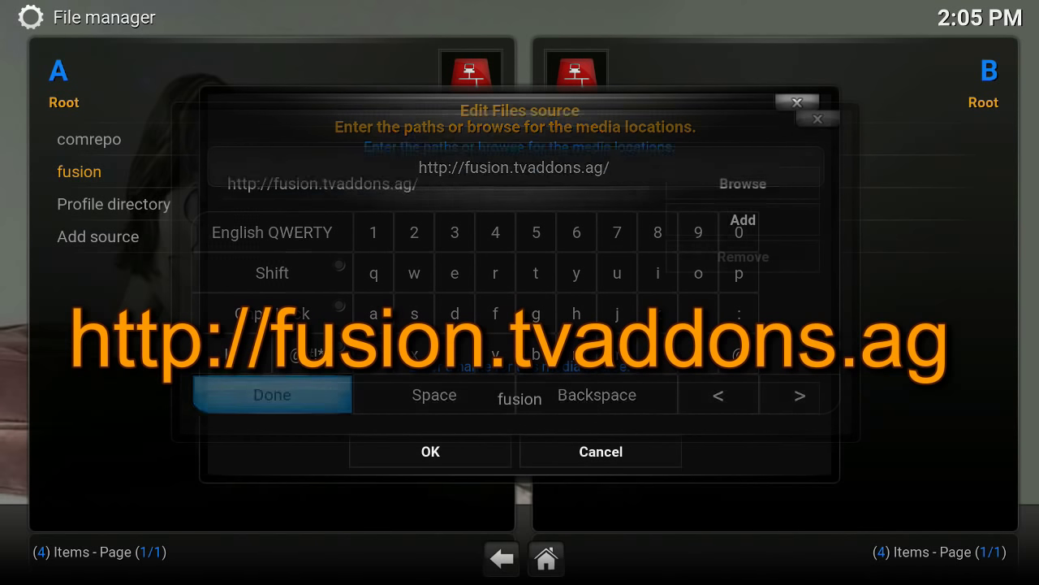
click(520, 397)
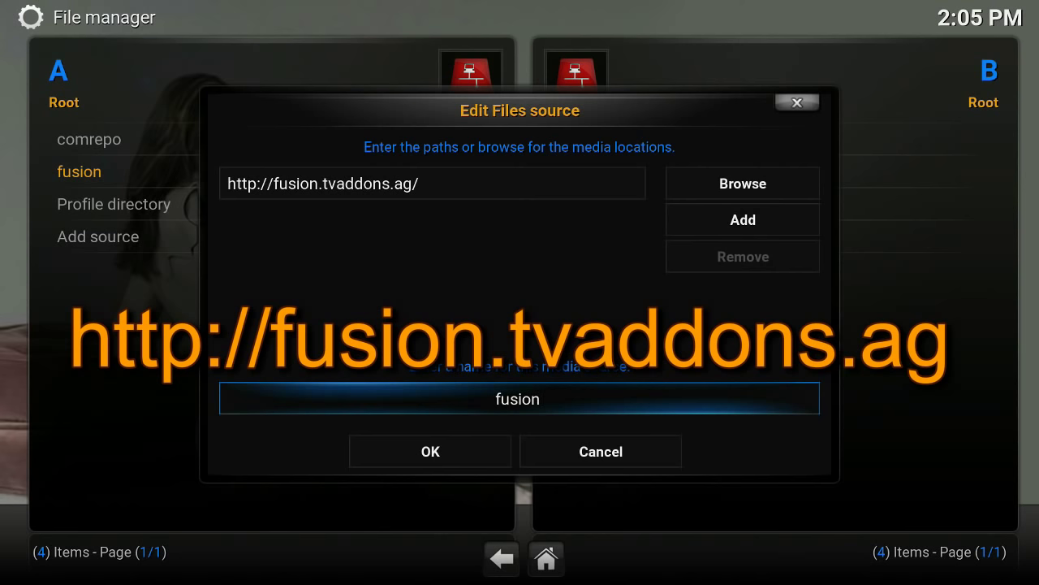
key(Down)
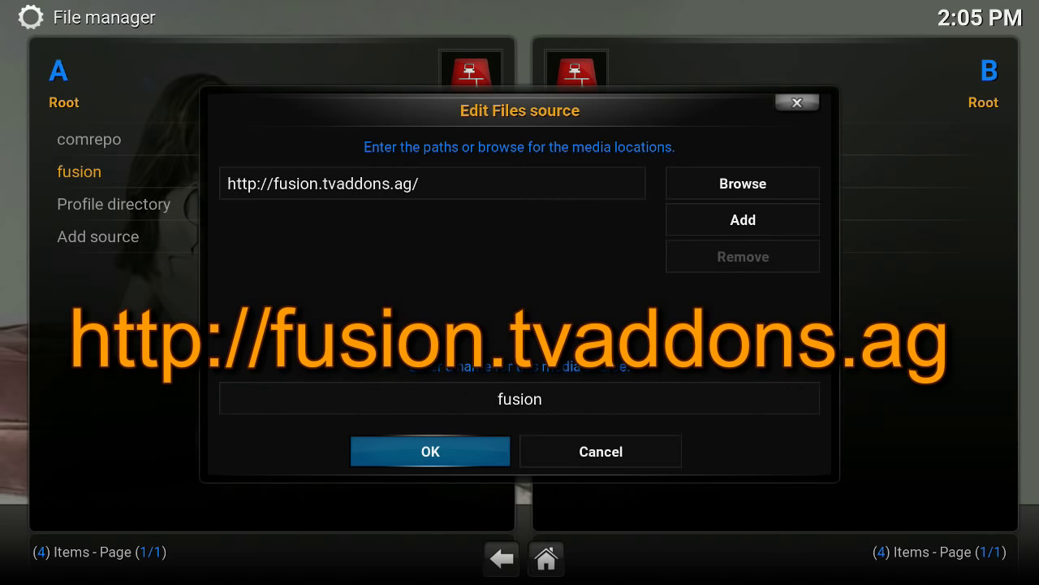
key(Return)
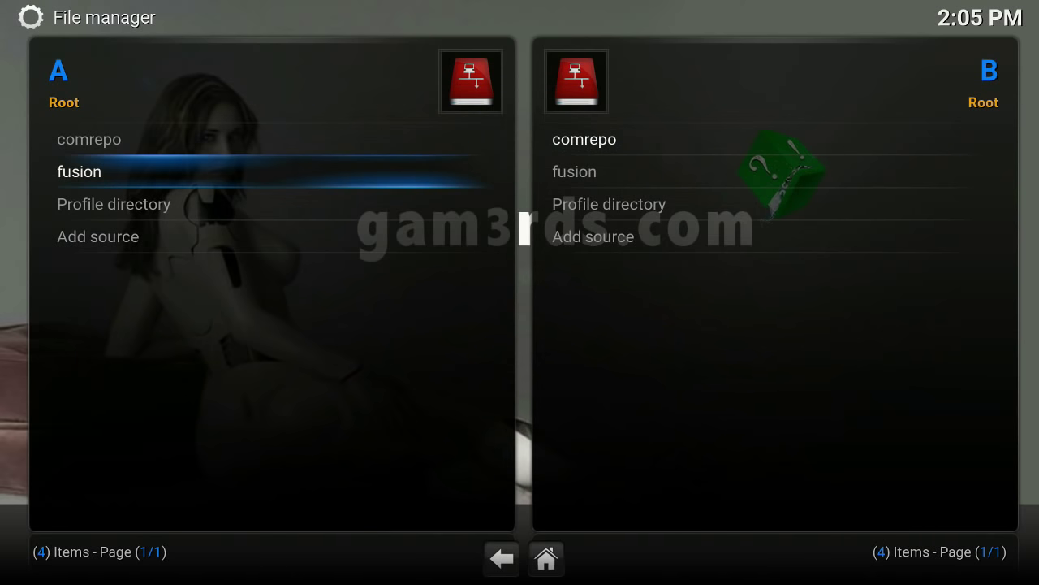
Leave the file manager and open the Add-ons section of Kodi's settings.
key(Down)
key(Up)
key(Down)
key(Up)
key(Escape)
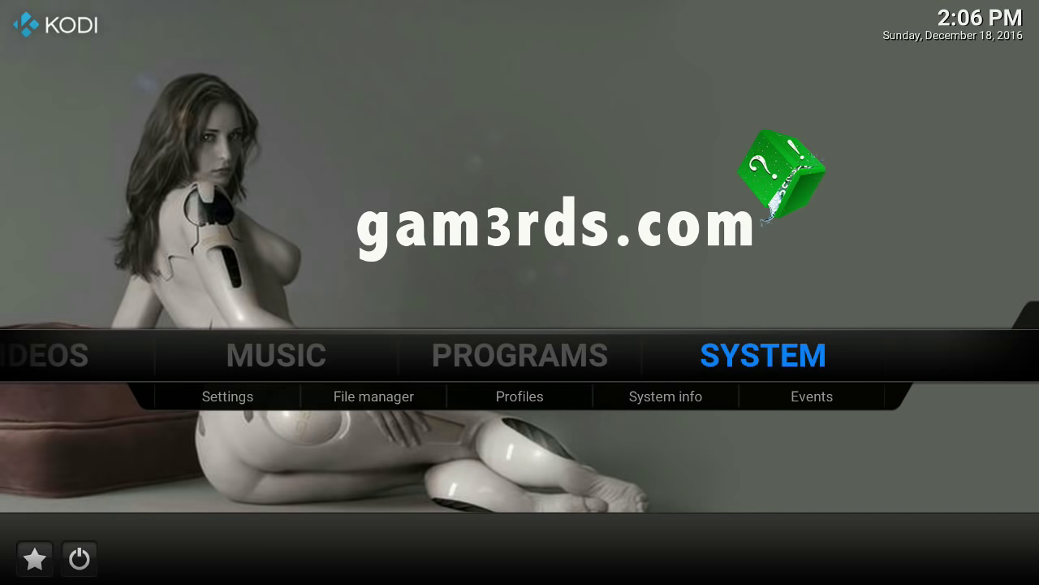
key(Left)
key(Right)
key(Return)
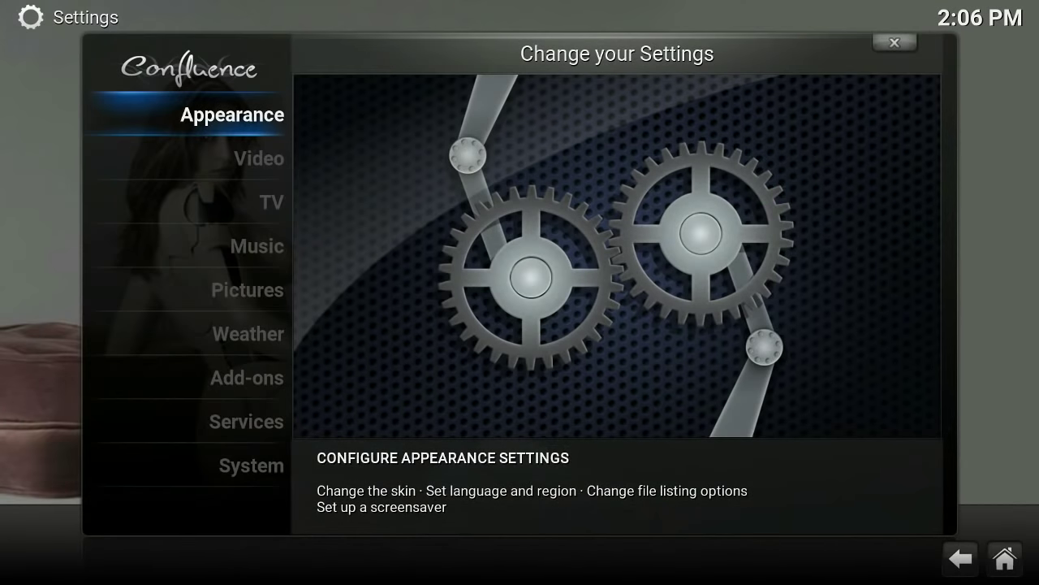
key(Down)
key(Down)
key(Down)
key(Down)
key(Down)
key(Down)
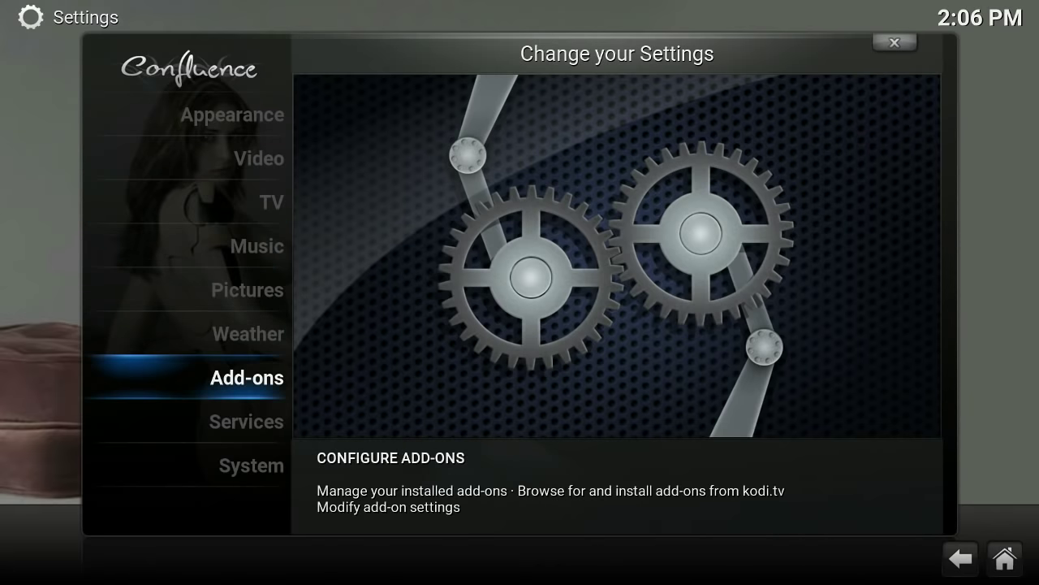
key(Return)
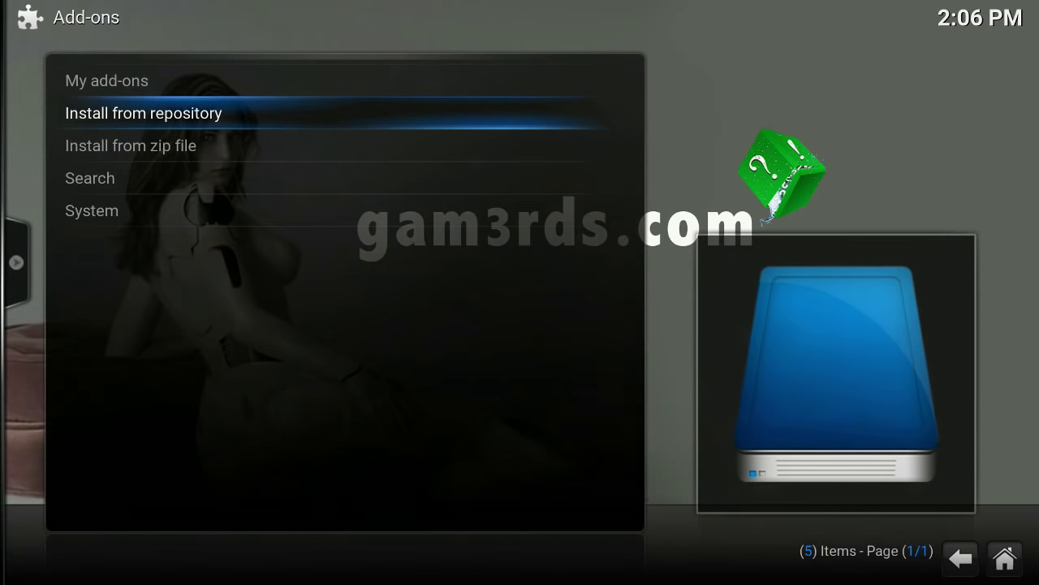
Under Install from zip file, browse to the fusion > kodi-repos > english folder.
key(Down)
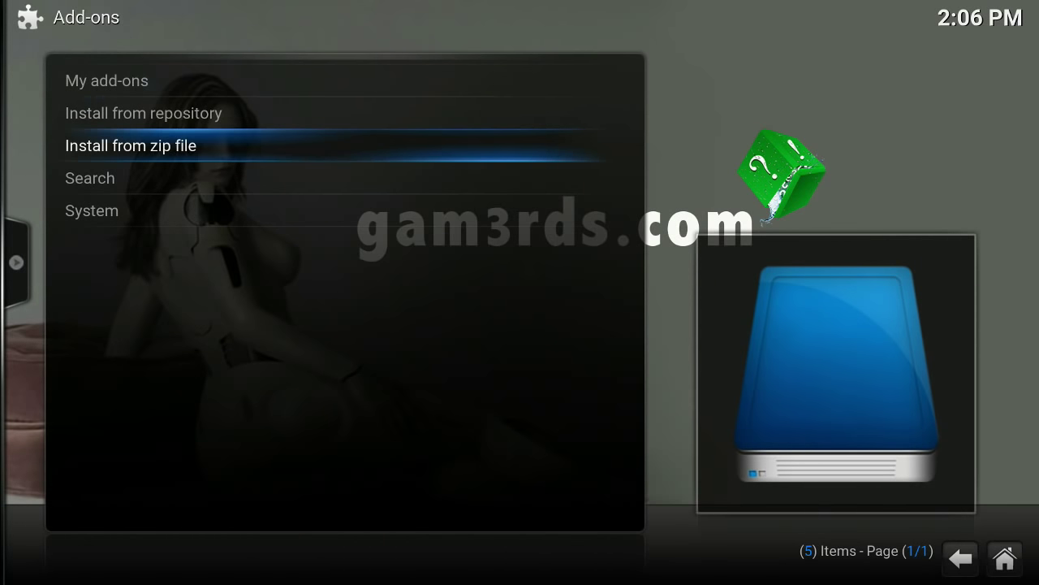
key(Return)
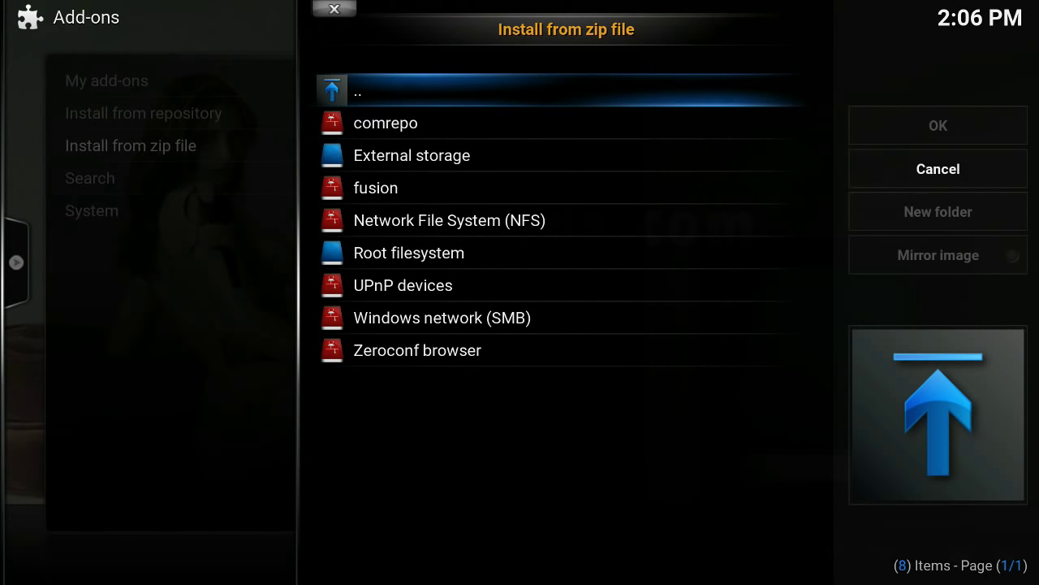
key(Down)
key(Down)
key(Down)
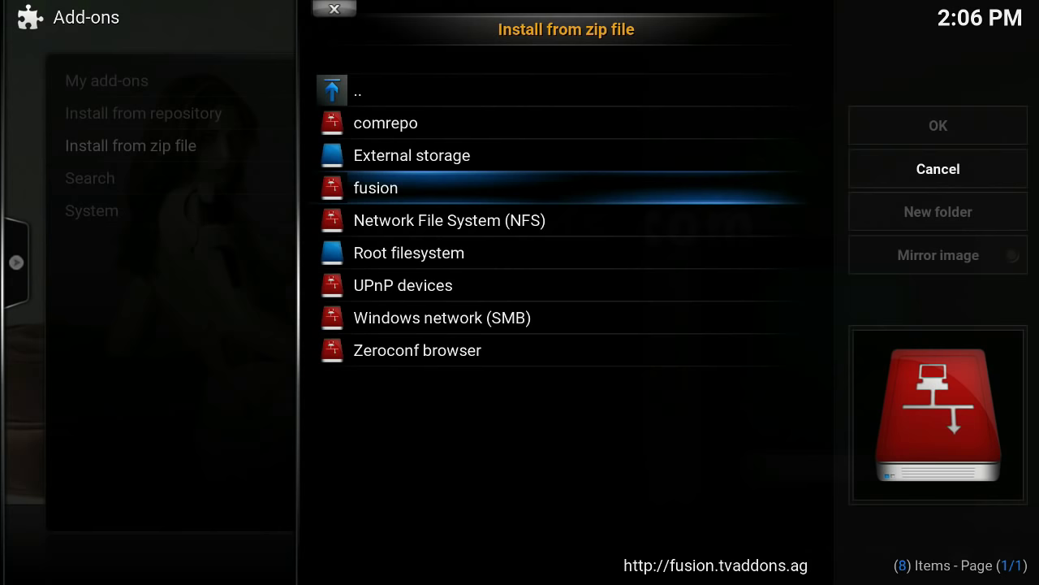
key(Return)
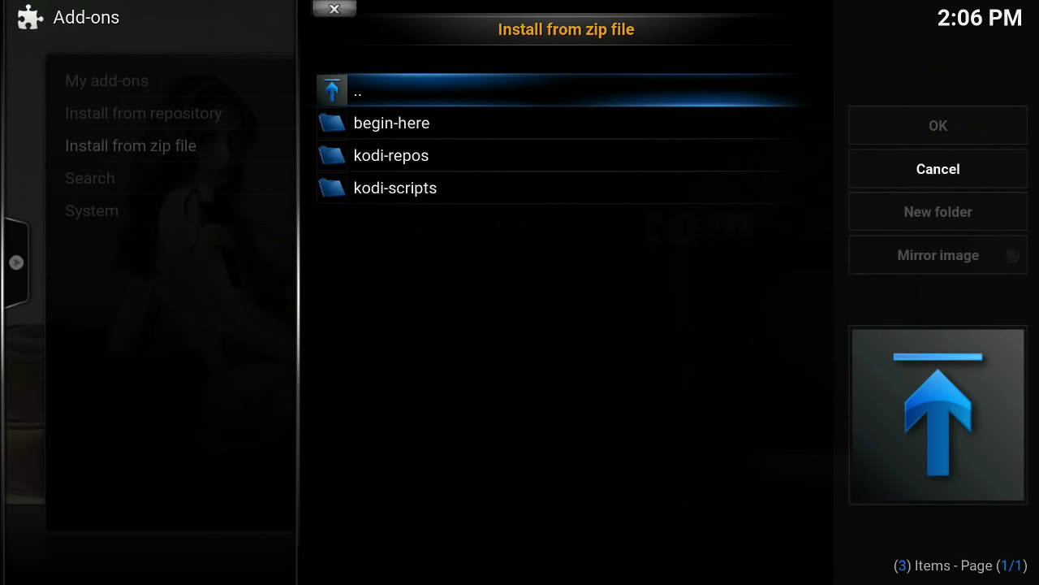
key(Down)
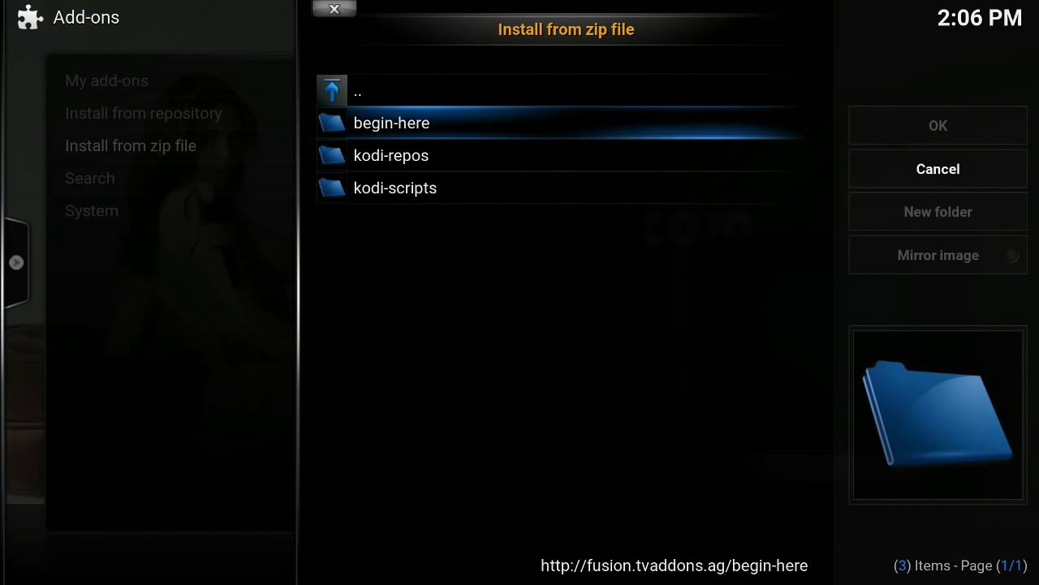
key(Down)
key(Return)
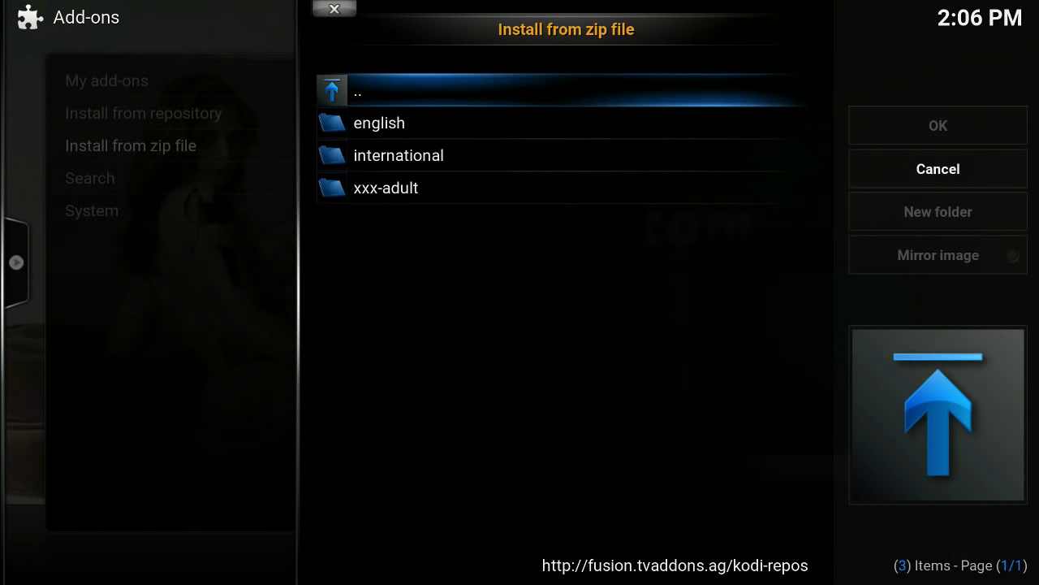
key(Down)
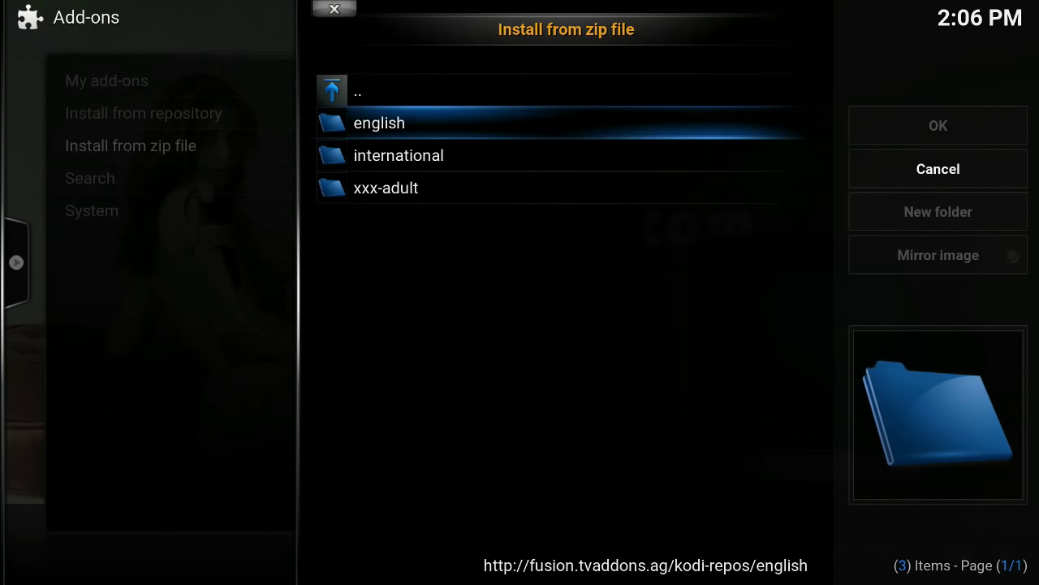
key(Return)
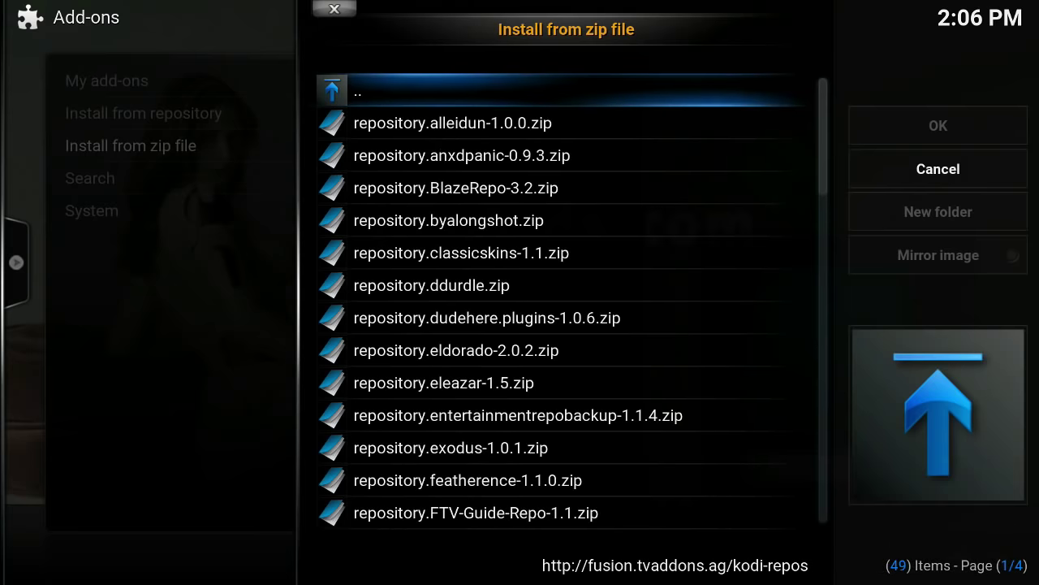
Install repository.shani-2.9.zip from the english repository zip list.
key(Down)
key(Down)
key(Down)
key(Down)
key(Down)
key(Down)
key(Down)
key(Down)
key(Down)
key(Down)
key(Down)
key(Down)
key(Down)
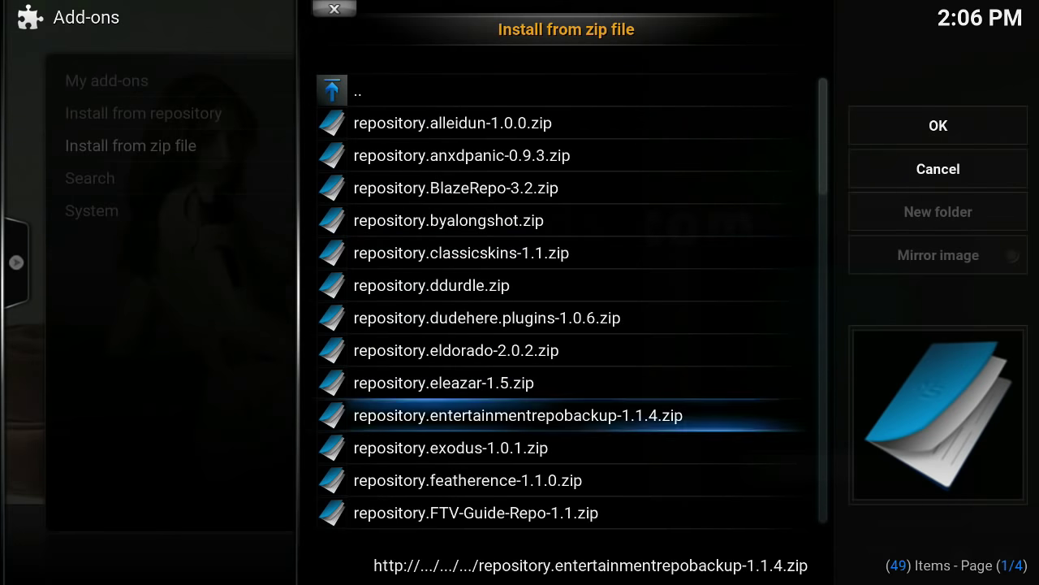
key(Down)
key(Down)
key(Down)
key(Down)
key(Down)
key(Down)
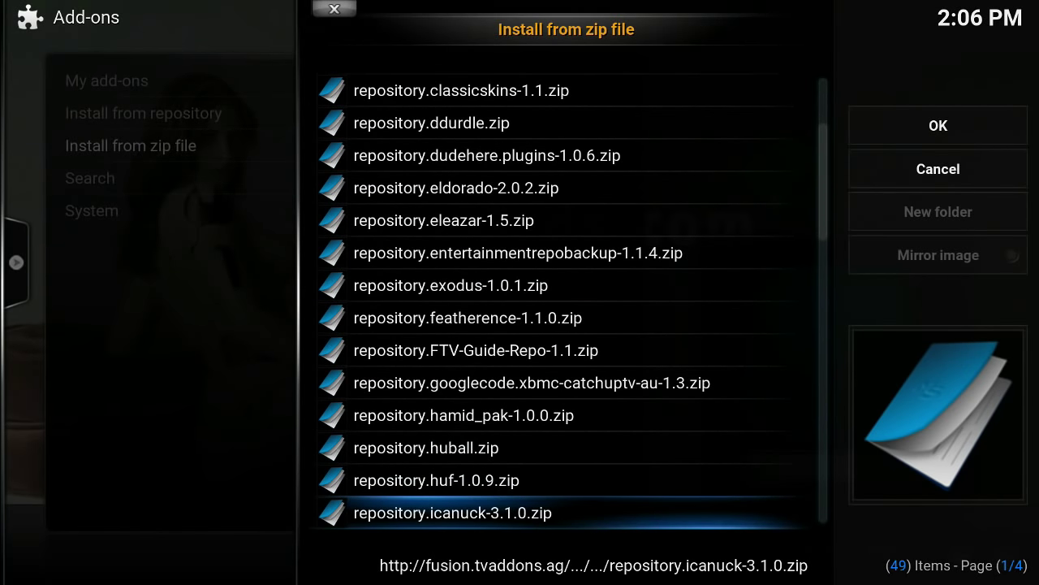
key(Down)
key(Down)
key(Down)
key(Down)
key(Down)
key(Down)
key(Down)
key(Down)
key(Down)
key(Down)
key(Down)
key(Down)
key(Down)
key(Down)
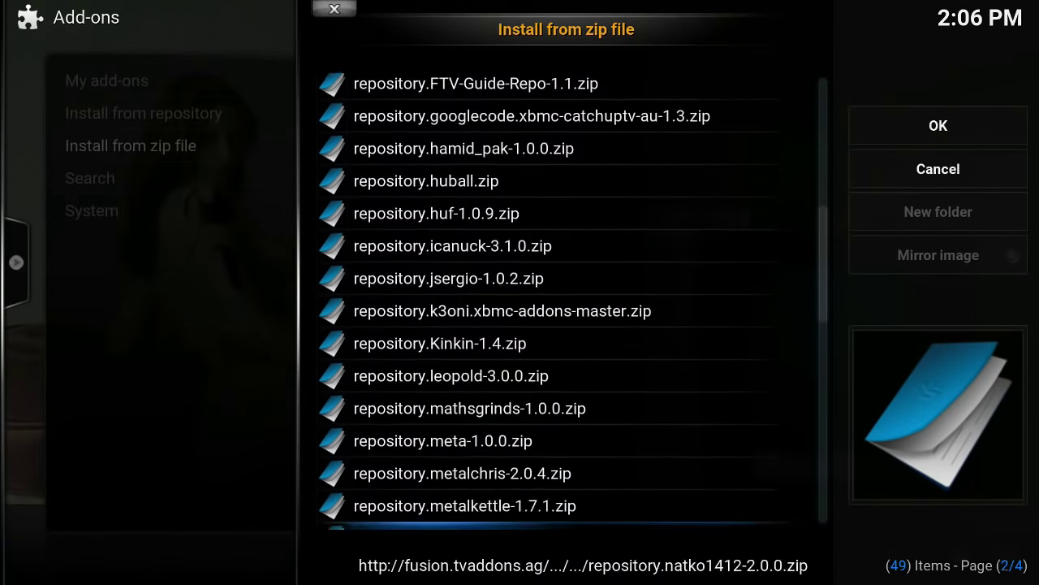
key(Down)
key(Down)
key(Down)
key(Down)
key(Down)
key(Down)
key(Down)
key(Down)
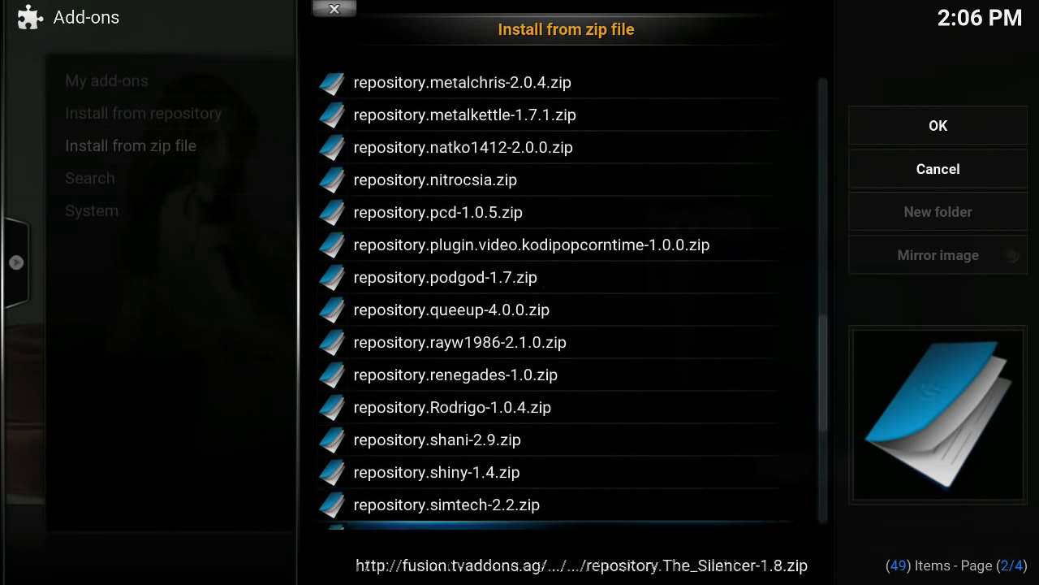
key(Down)
key(Down)
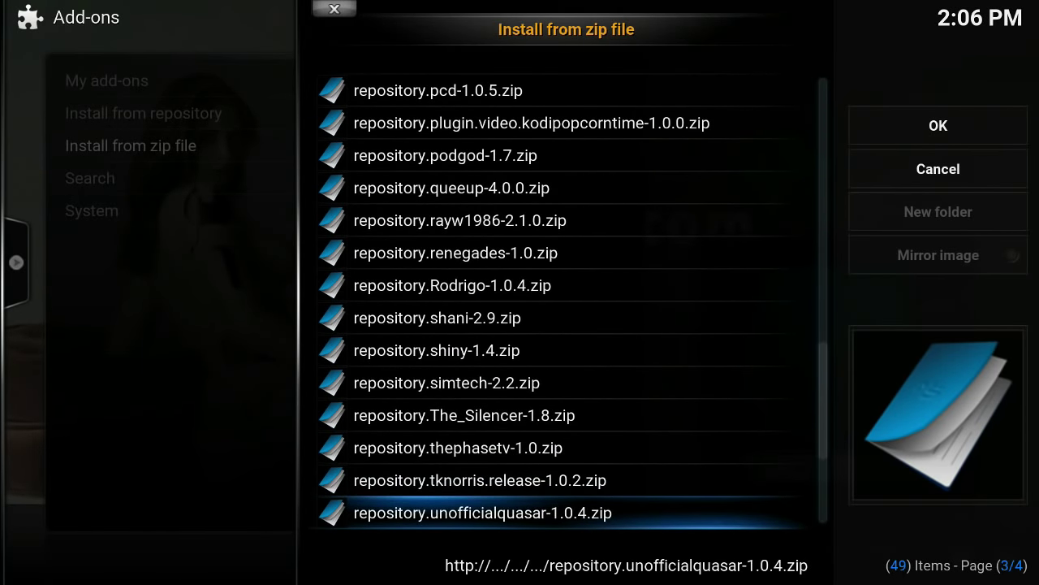
key(Down)
key(Down)
key(Down)
key(Down)
key(Down)
key(Down)
key(Down)
key(Down)
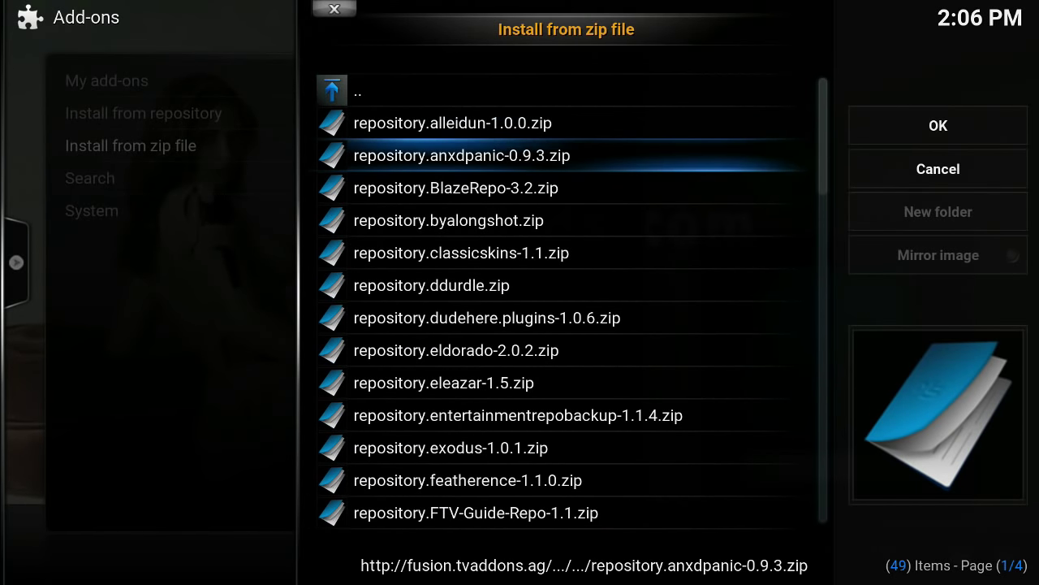
key(Up)
key(Up)
key(Up)
key(Up)
key(Up)
key(Up)
key(Up)
key(Up)
key(Up)
key(Up)
key(Up)
key(Up)
key(Up)
key(Up)
key(Up)
key(Up)
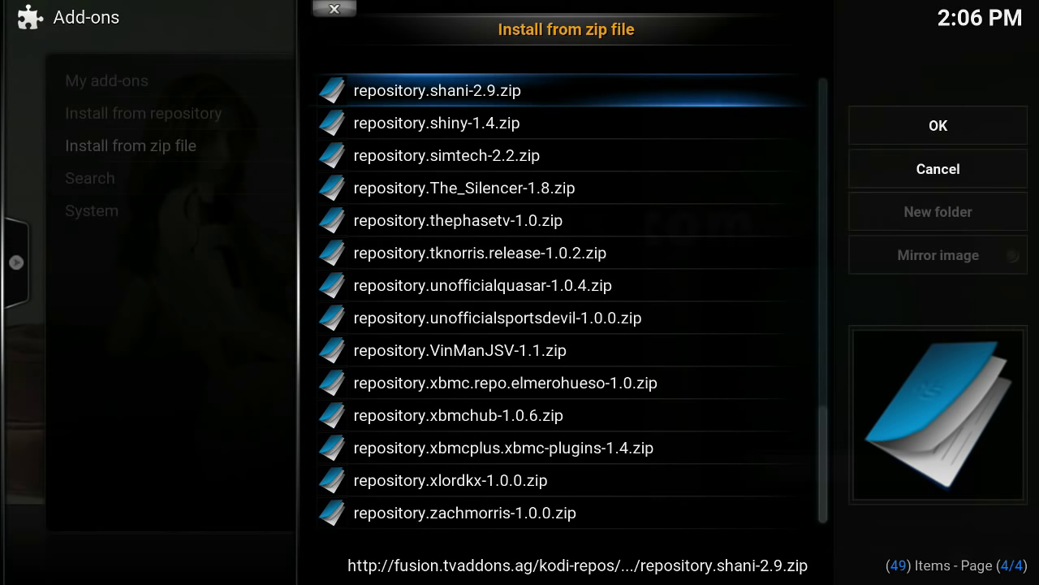
key(Return)
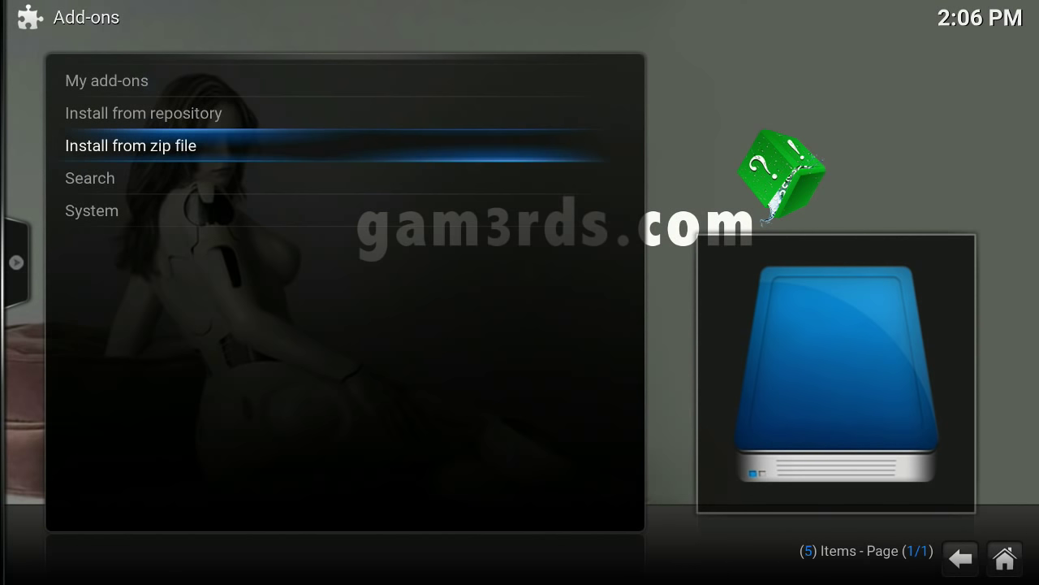
Open Shanis Addon Repository's Video add-ons and view the f4mTester add-on information.
key(Up)
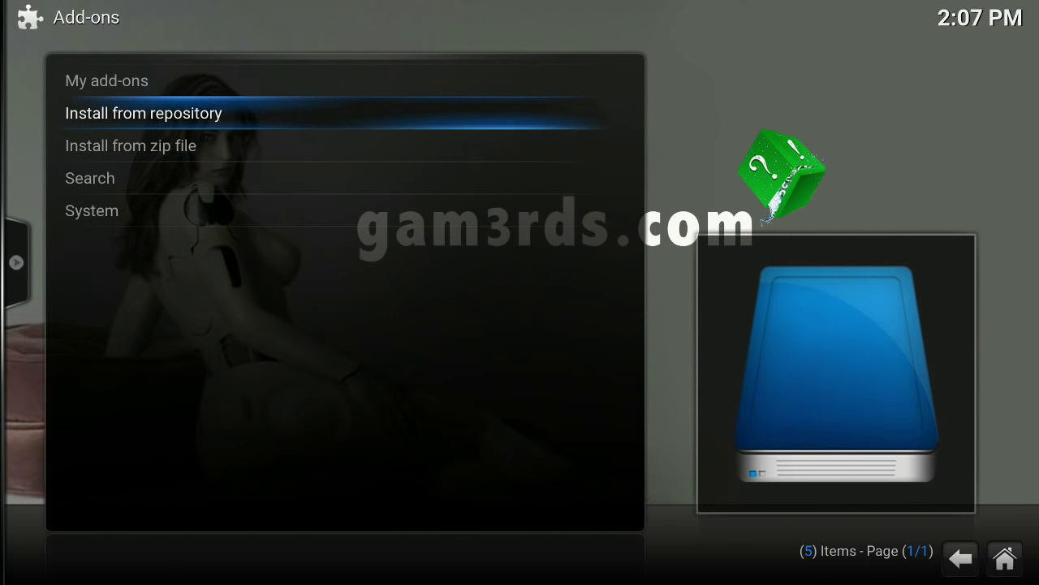
key(Return)
key(Down)
key(Up)
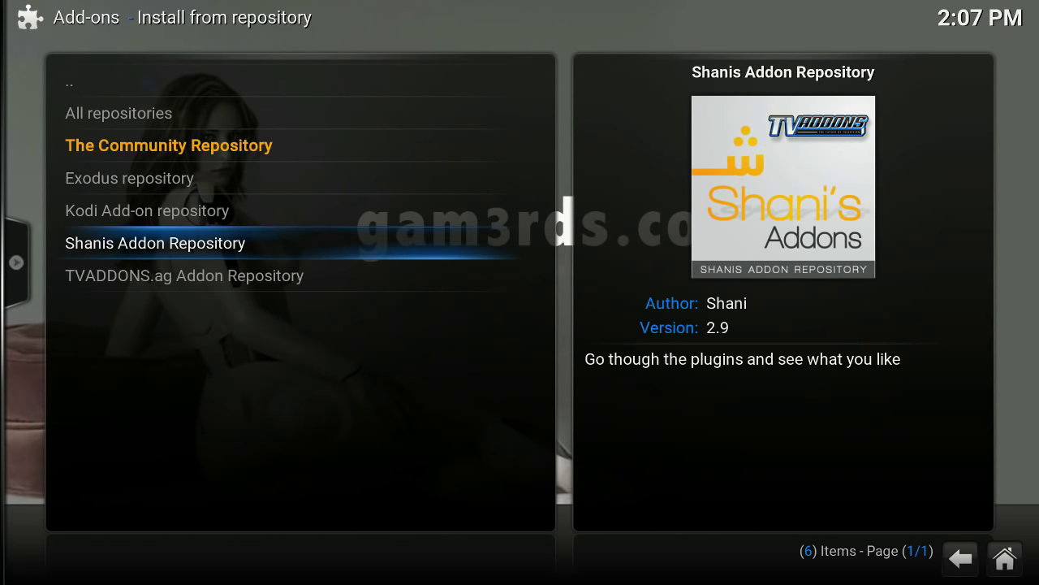
key(Return)
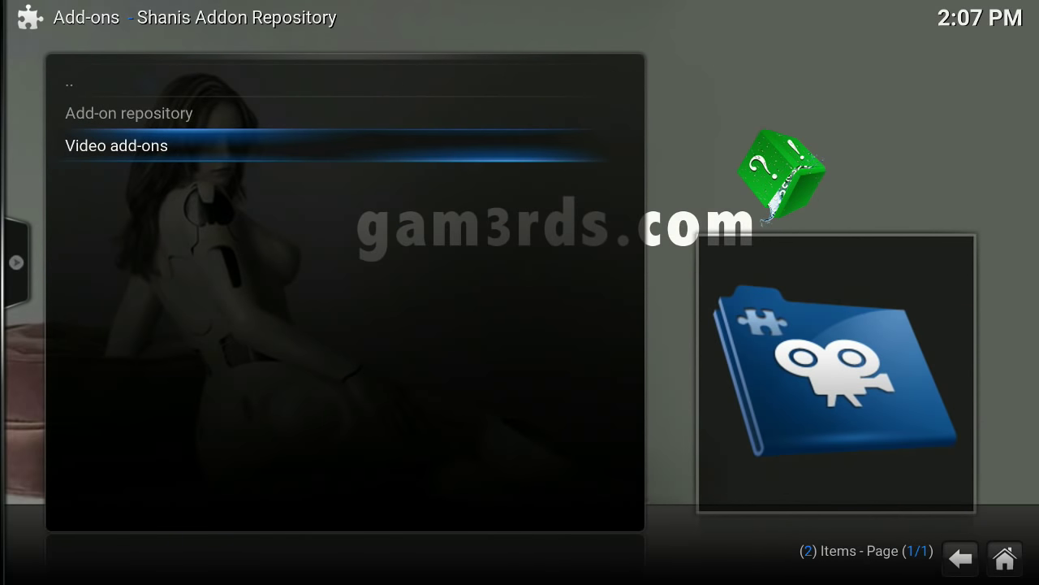
key(Return)
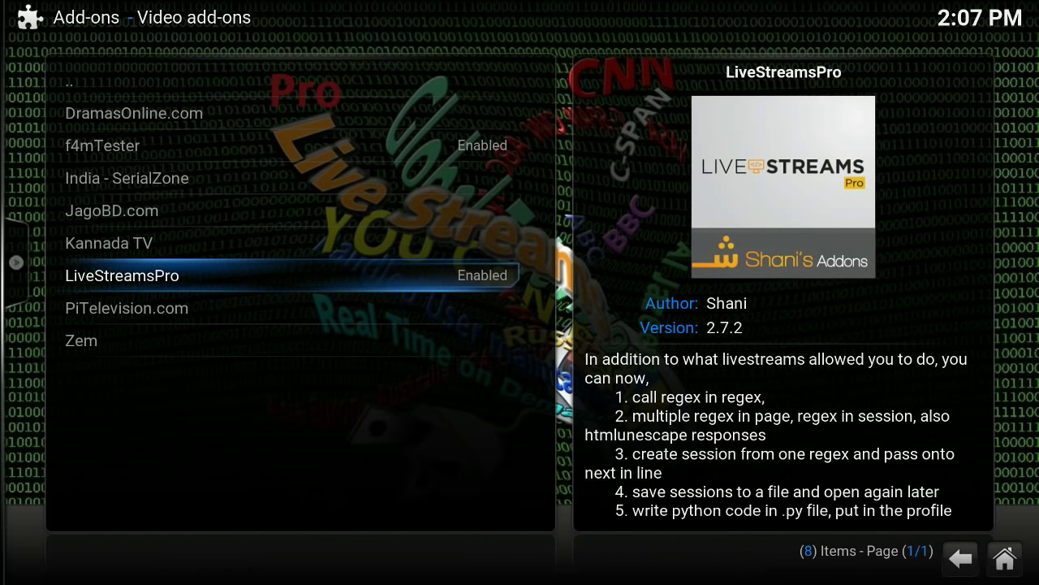
key(Up)
key(Up)
key(Up)
key(Up)
key(Up)
key(Down)
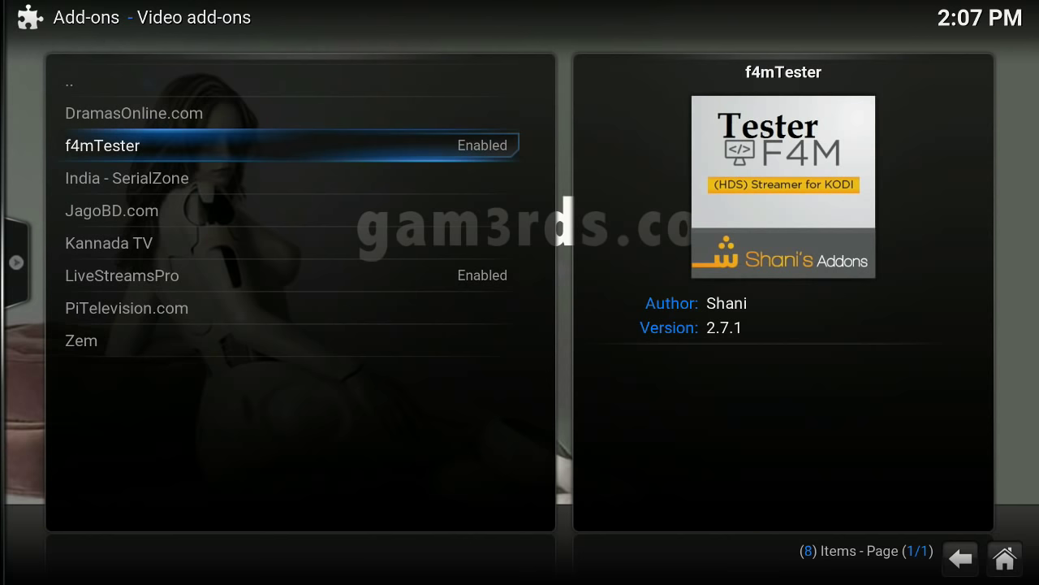
key(Return)
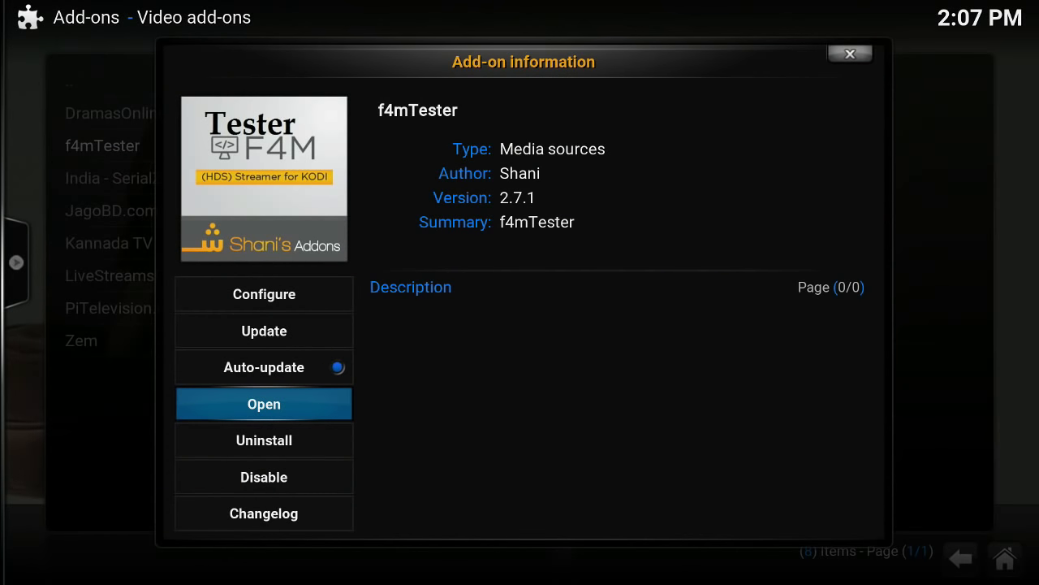
Close the f4mTester info and back out of the add-on browser to settings and home.
key(Escape)
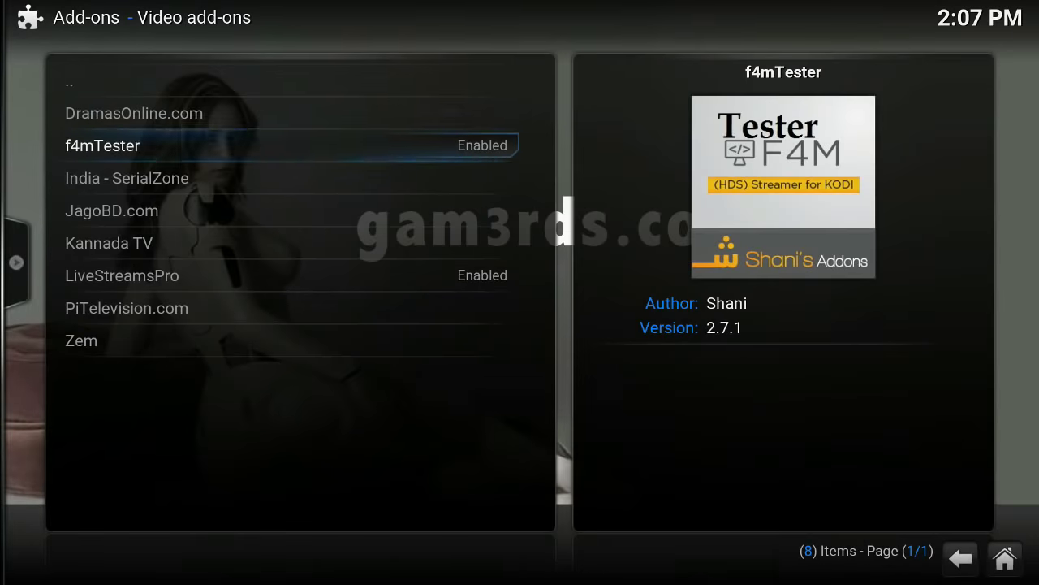
key(Down)
key(Up)
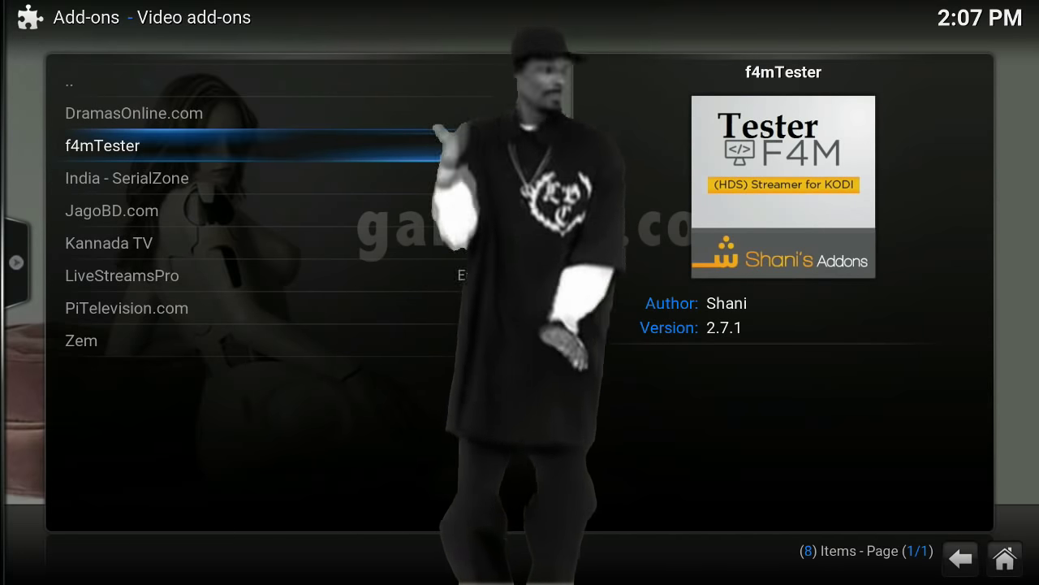
key(BackSpace)
key(BackSpace)
key(BackSpace)
key(BackSpace)
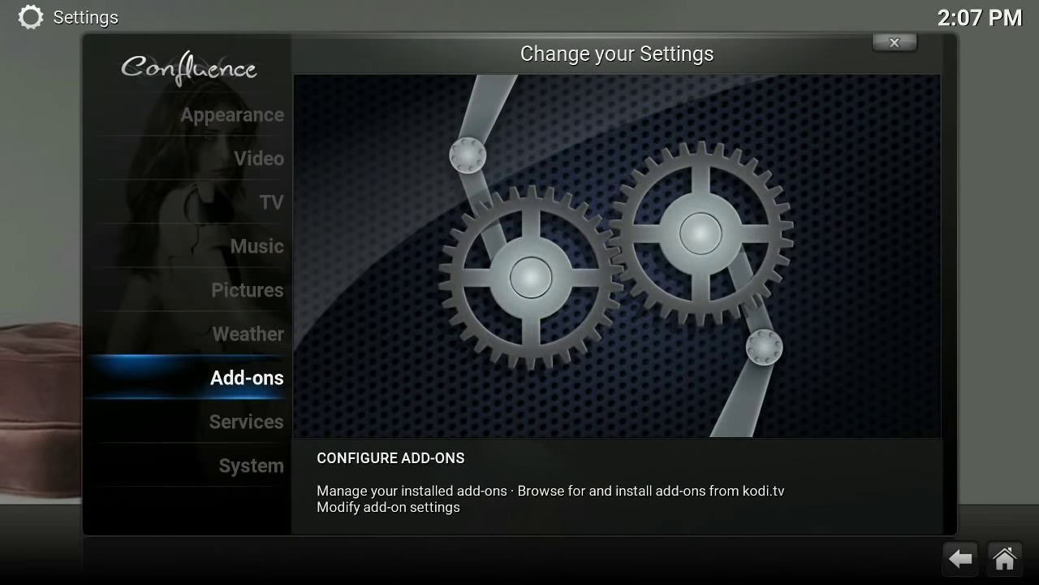
key(BackSpace)
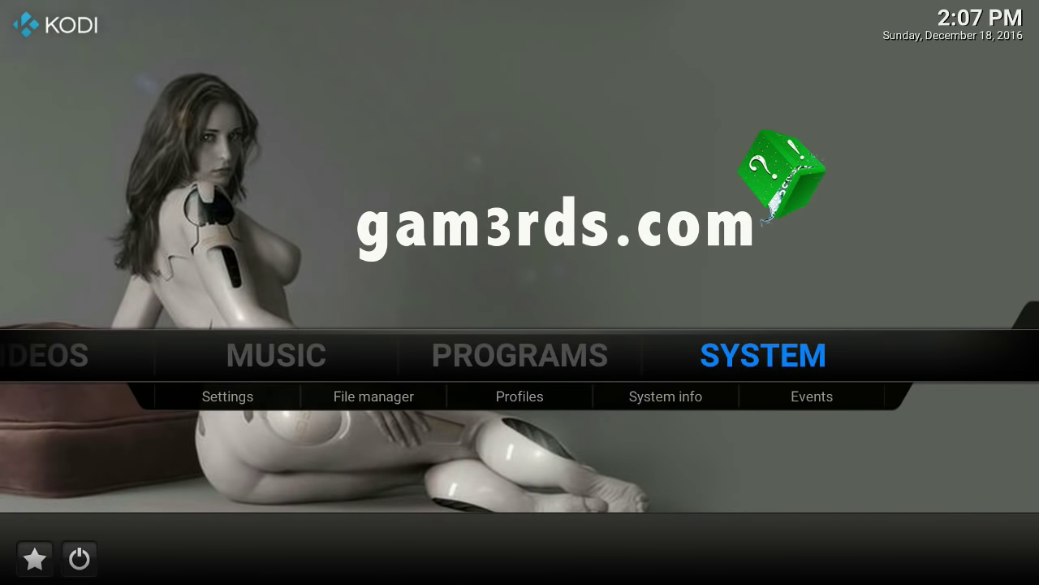